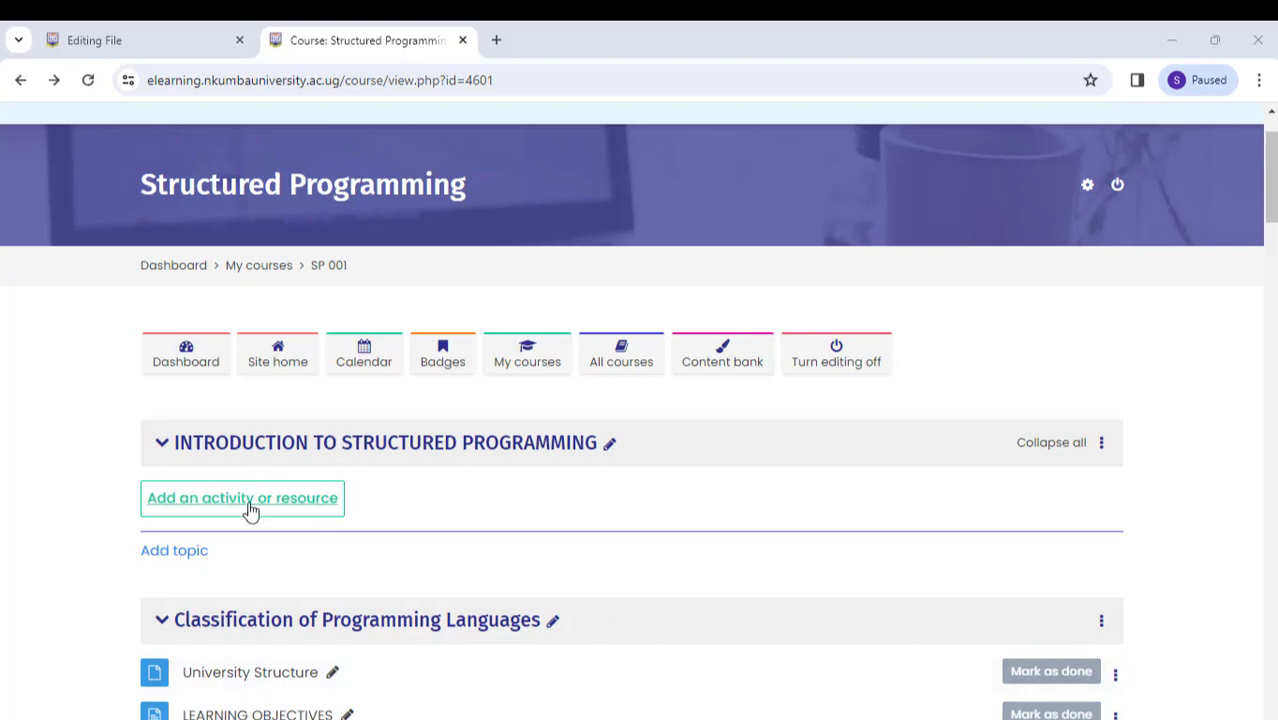
# Bring up the empty Adding a new File form for the Structured Programming course
pyautogui.click(150, 38)
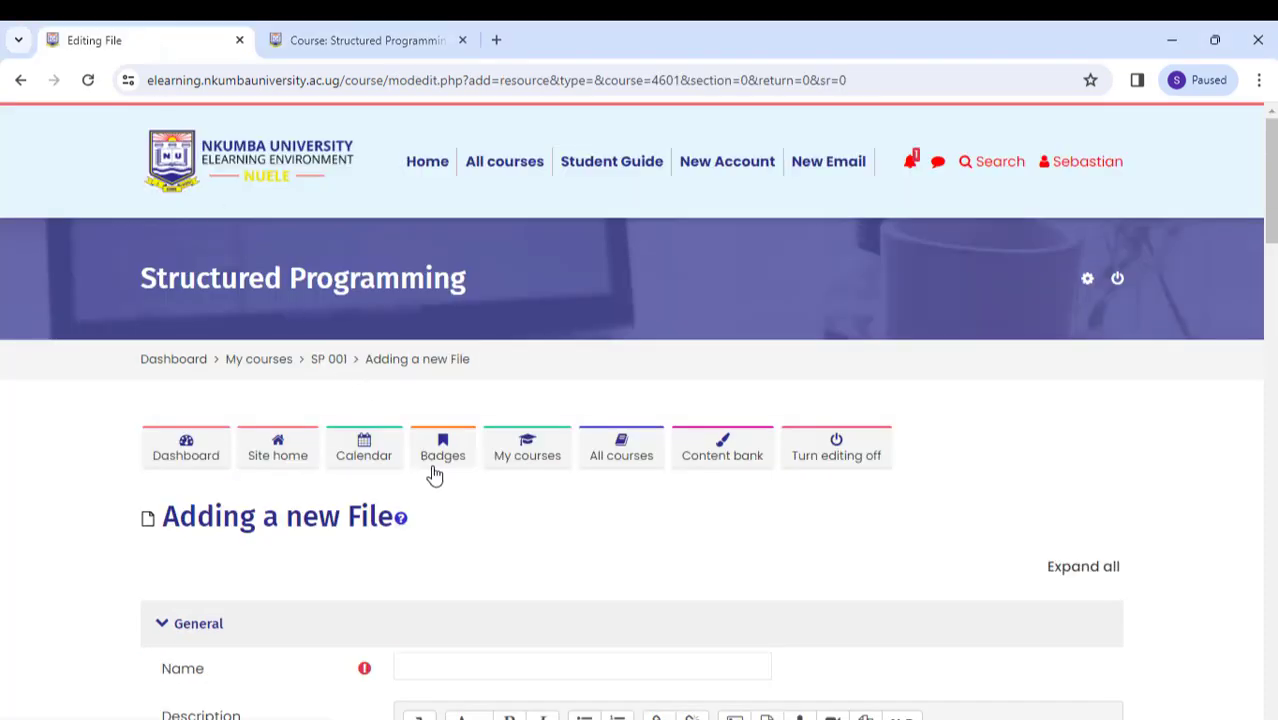
pyautogui.scroll(-5, 430, 480)
pyautogui.scroll(-1, 437, 558)
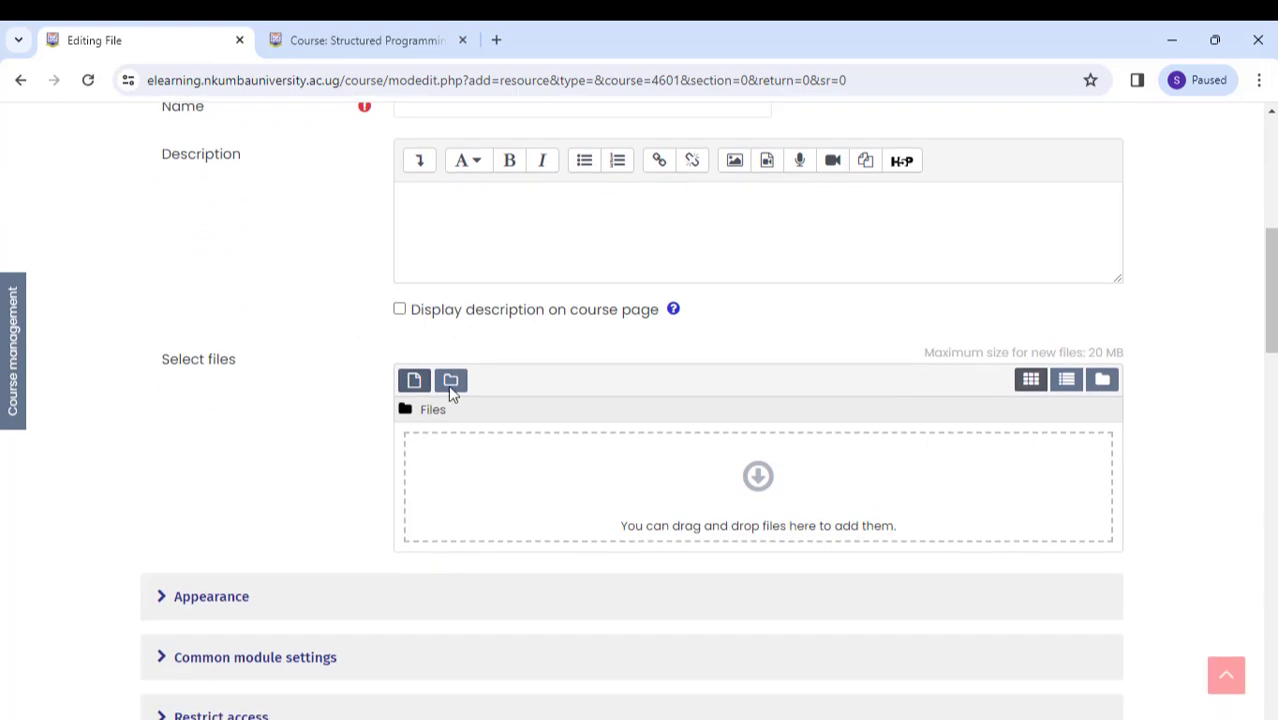
pyautogui.scroll(2, 474, 465)
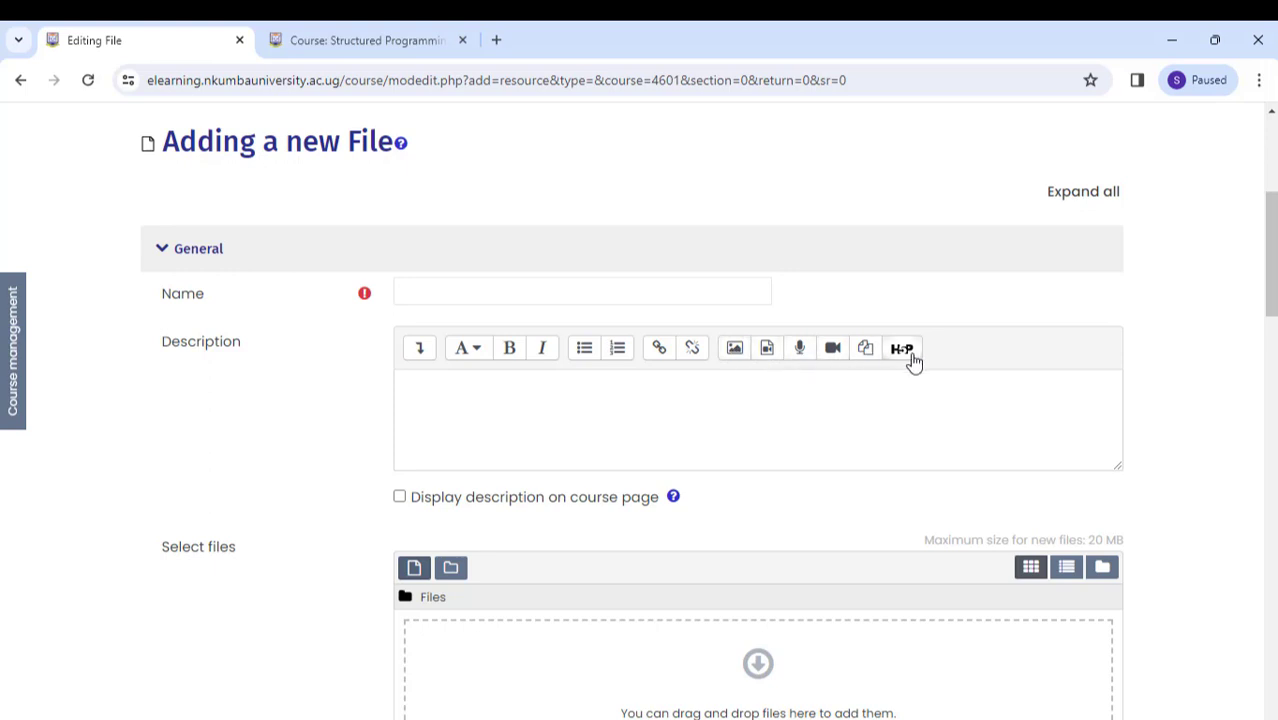
pyautogui.scroll(-1, 412, 478)
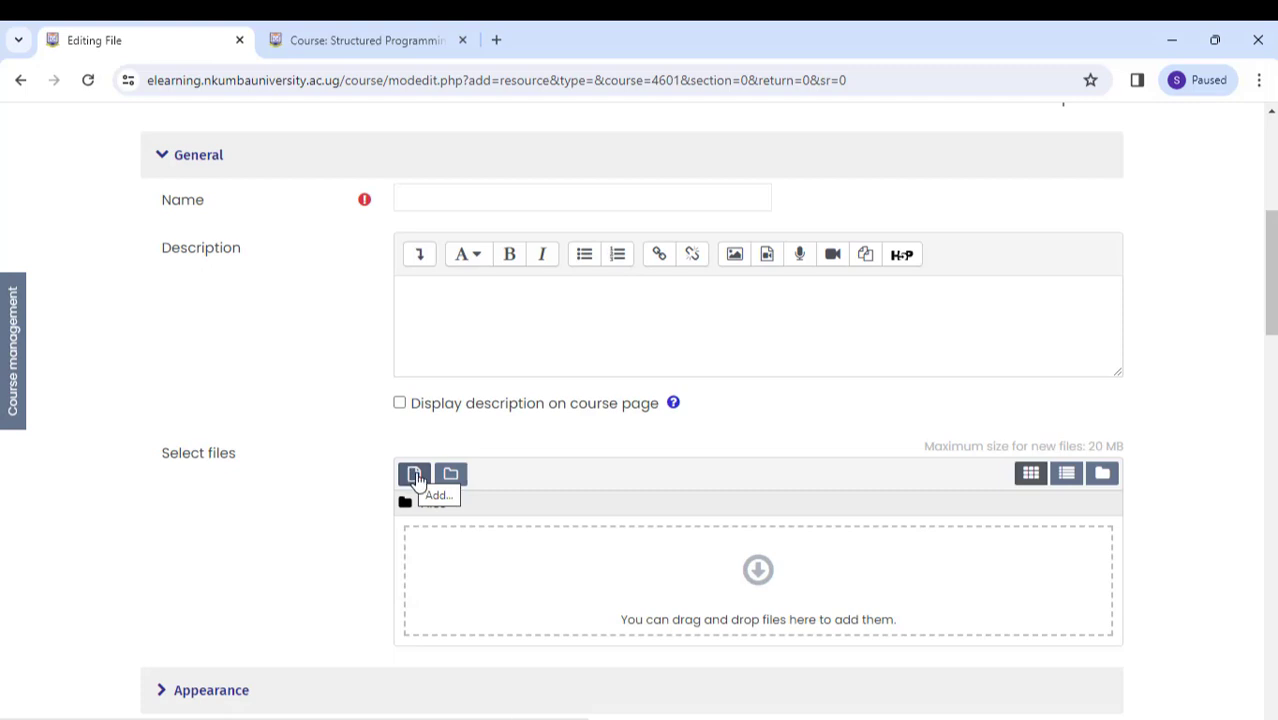
pyautogui.click(415, 476)
# Open the file picker, glance at Wikimedia, then show the Upload a file form
pyautogui.click(415, 477)
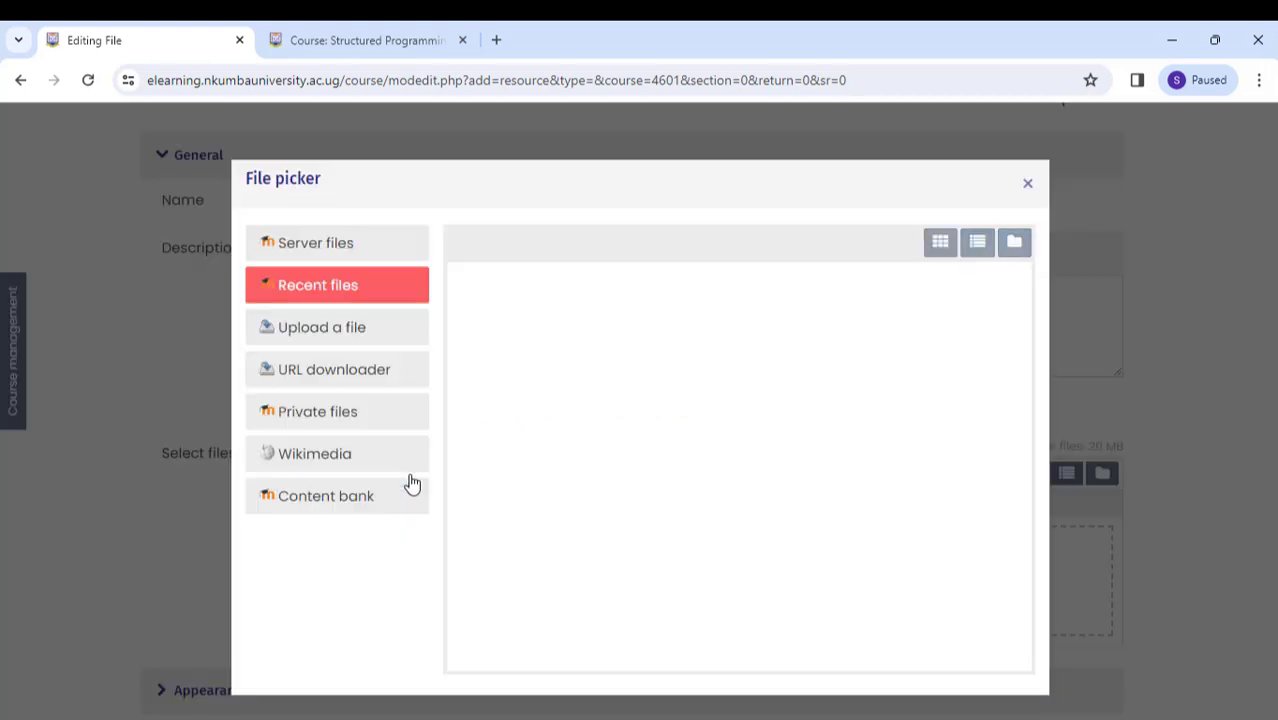
pyautogui.click(400, 455)
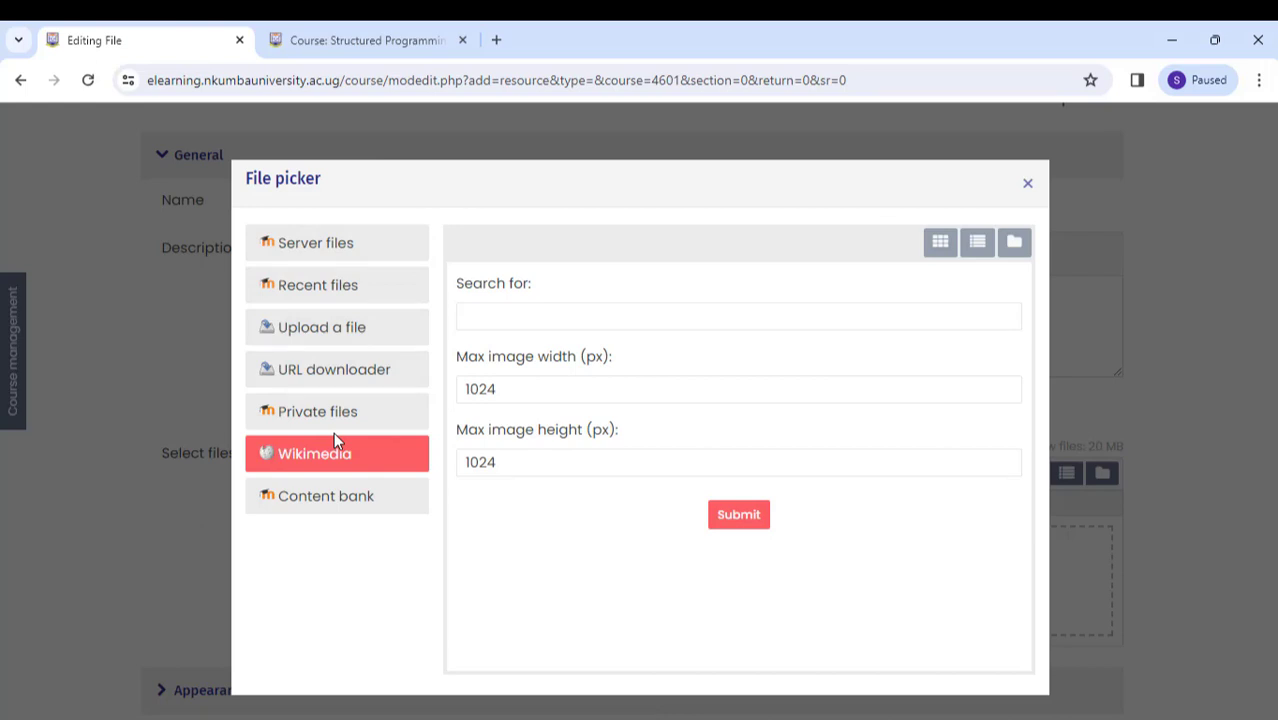
pyautogui.click(337, 338)
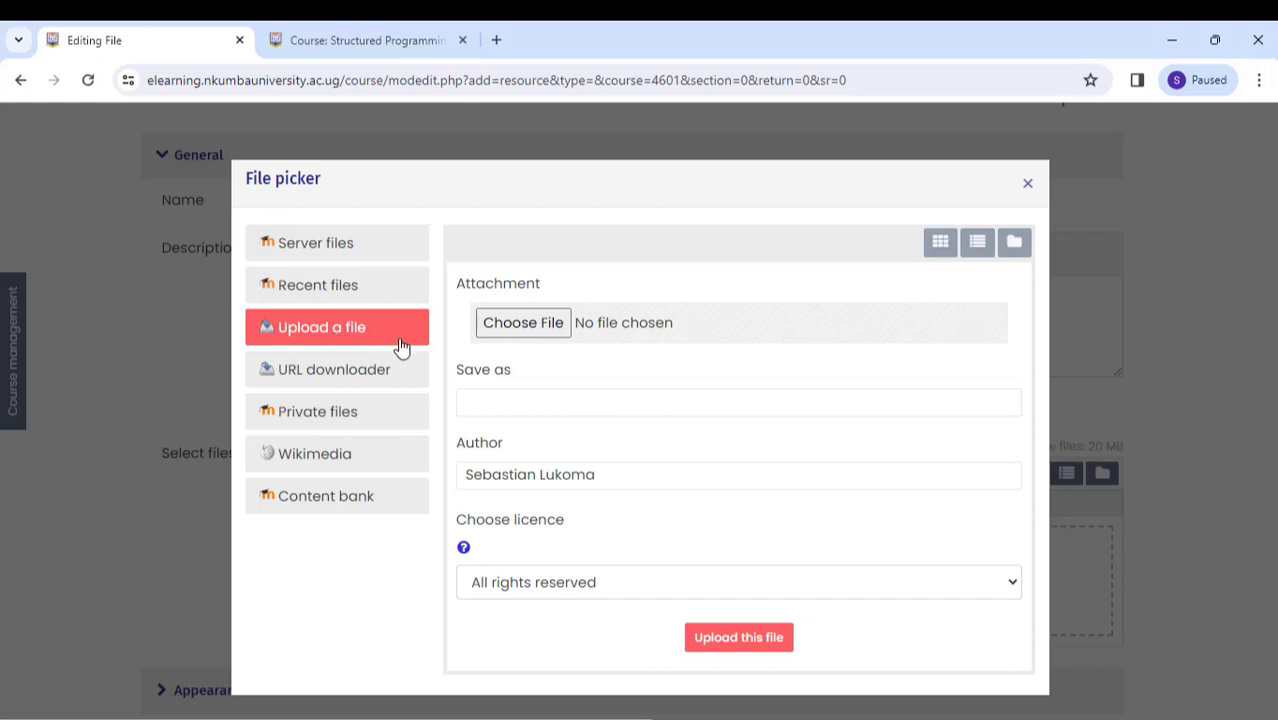
pyautogui.click(533, 330)
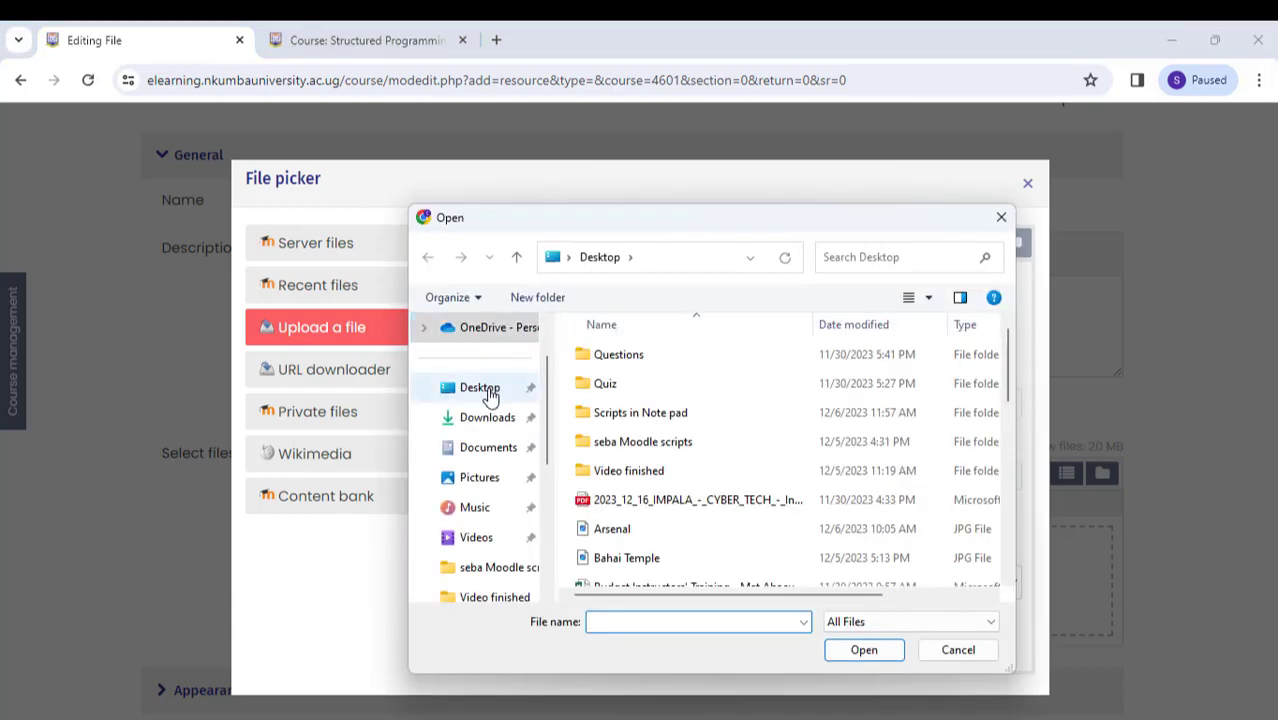
pyautogui.click(485, 390)
pyautogui.scroll(-2, 648, 402)
pyautogui.scroll(-2, 652, 402)
pyautogui.scroll(-2, 650, 404)
pyautogui.scroll(-1, 652, 410)
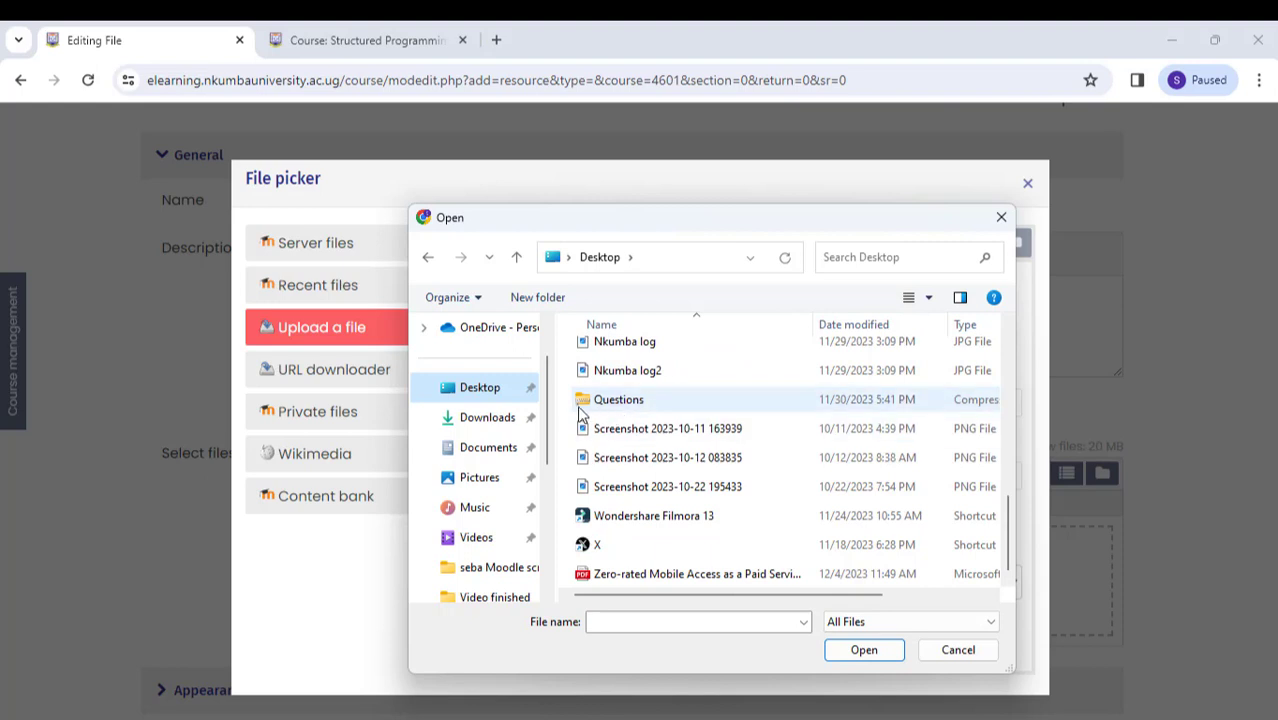
pyautogui.moveTo(550, 428); pyautogui.dragTo(553, 548)
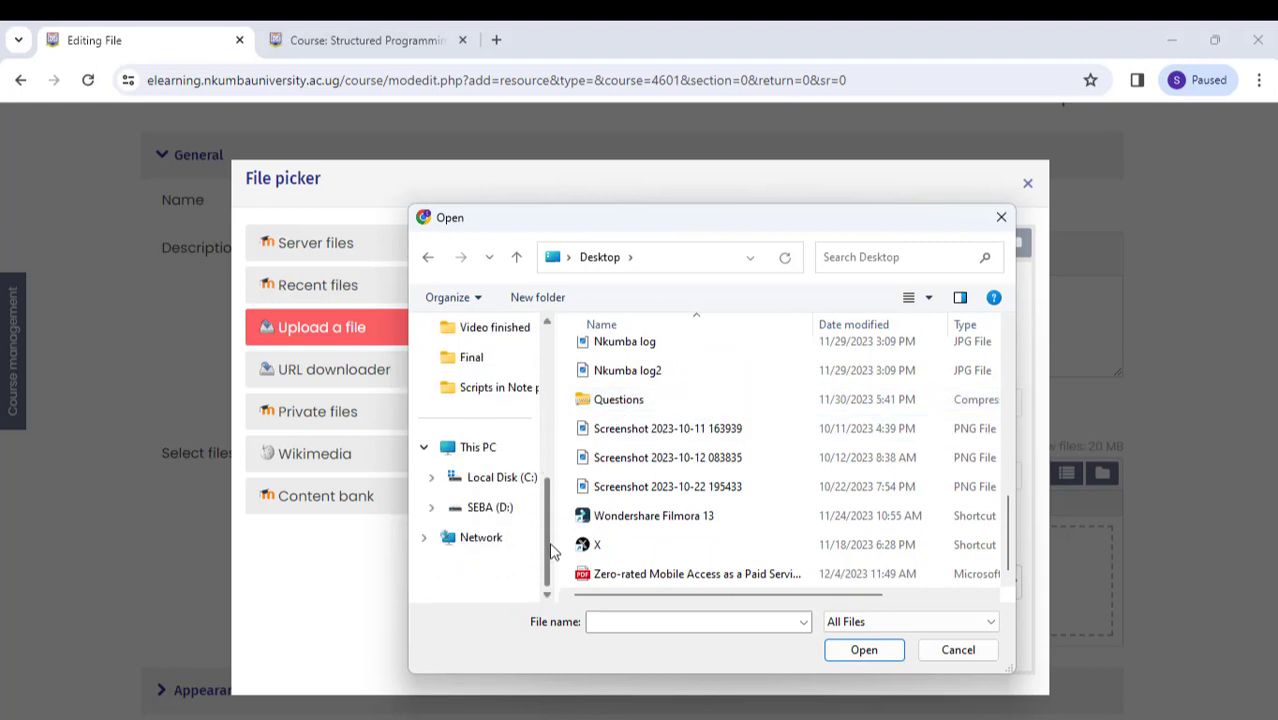
pyautogui.click(505, 510)
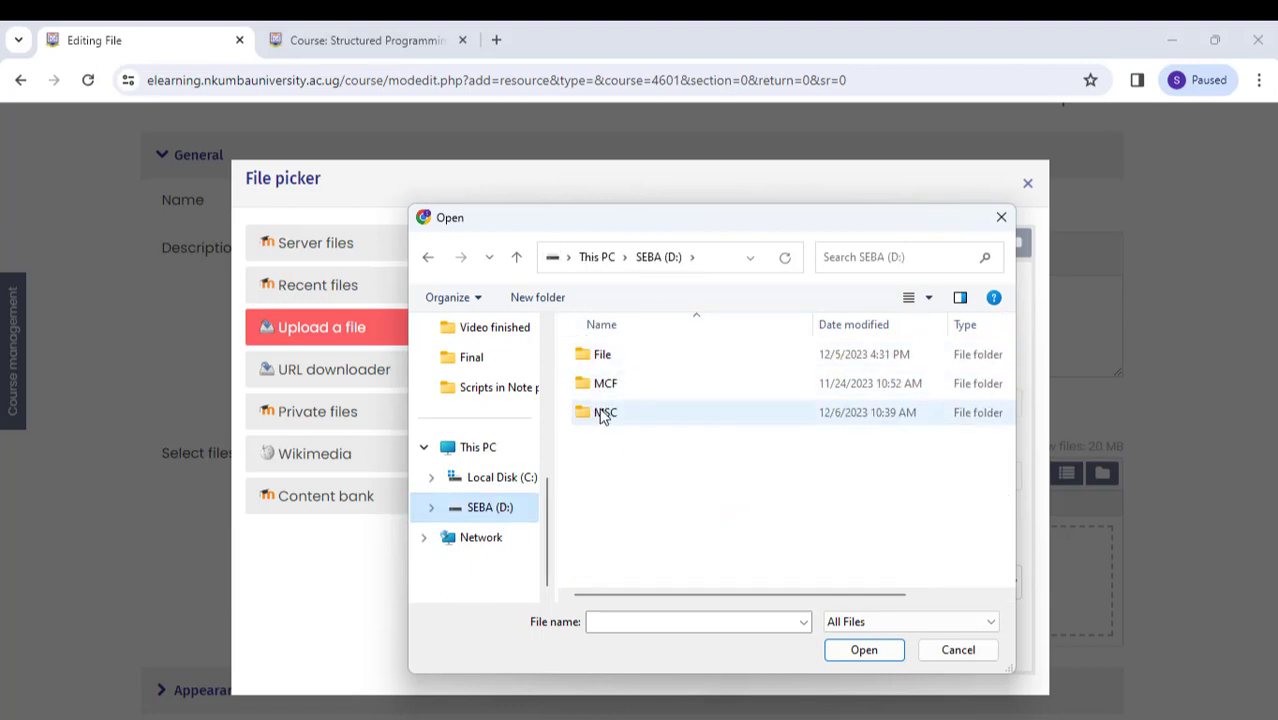
pyautogui.press('Escape')
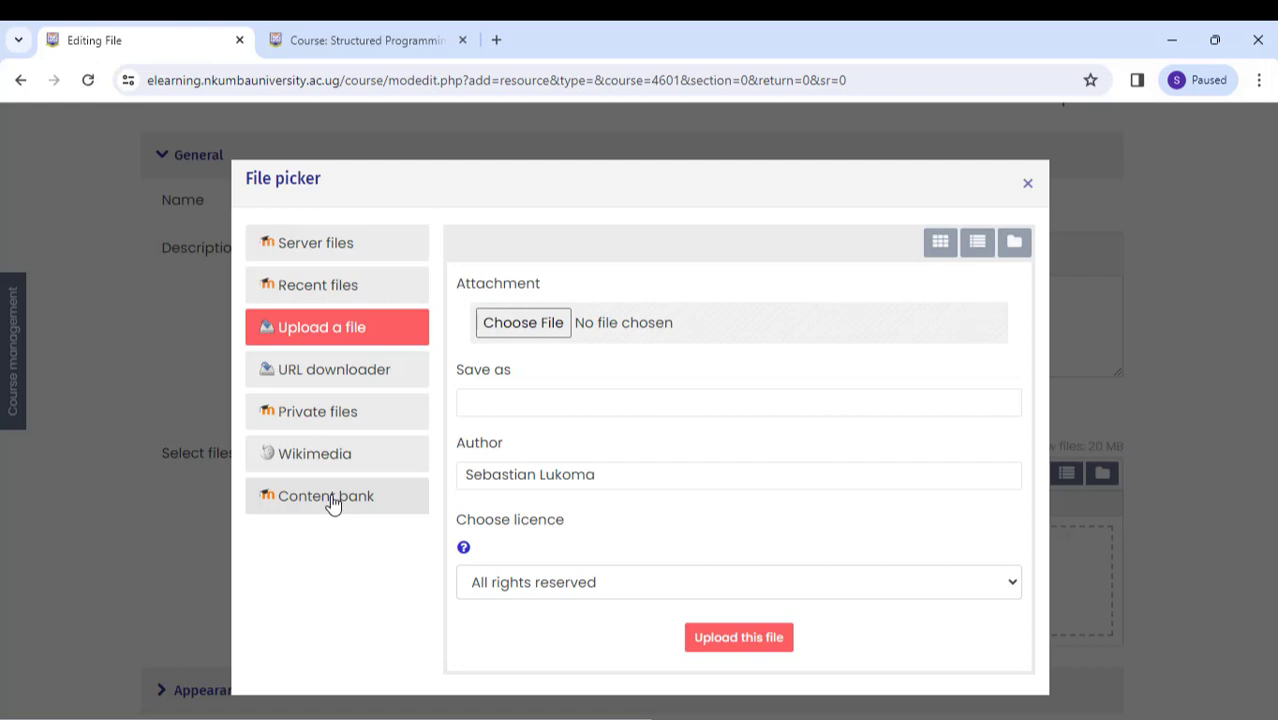
# Browse the Content bank into the CYBER Training category's course folders
pyautogui.click(333, 505)
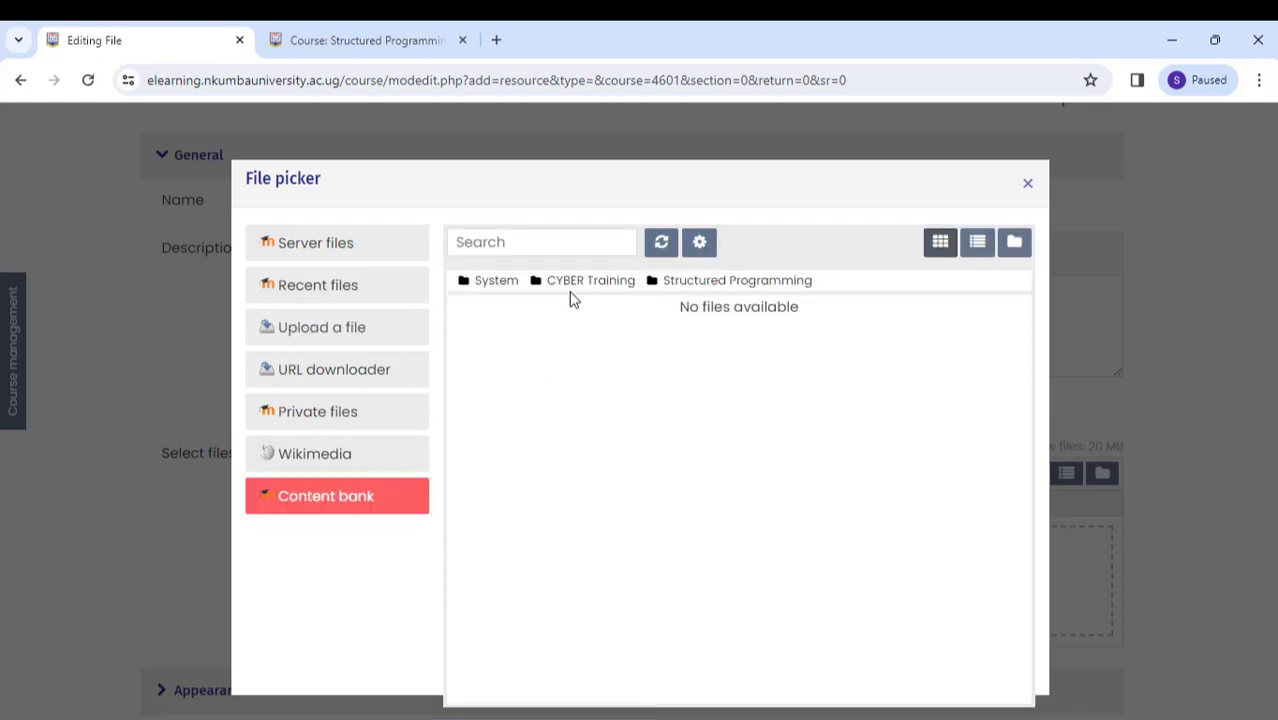
pyautogui.click(586, 282)
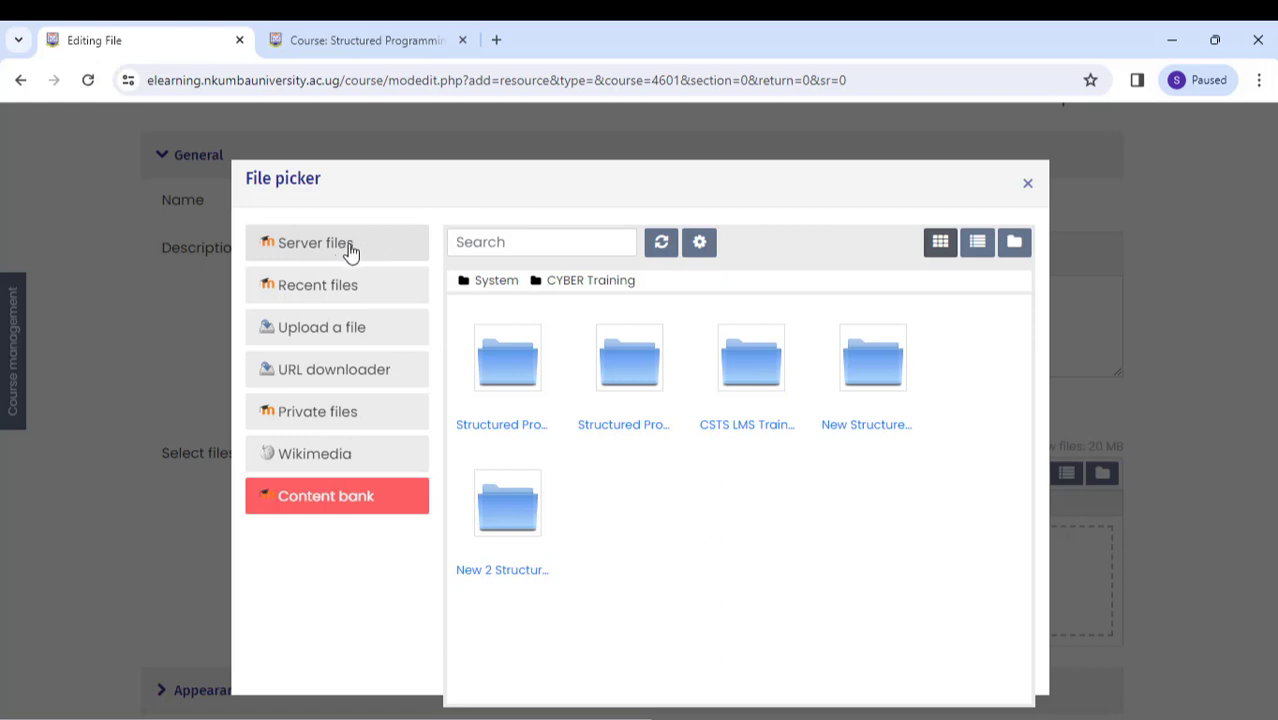
# View the Structured Programming server files, then the Recent files list
pyautogui.click(350, 253)
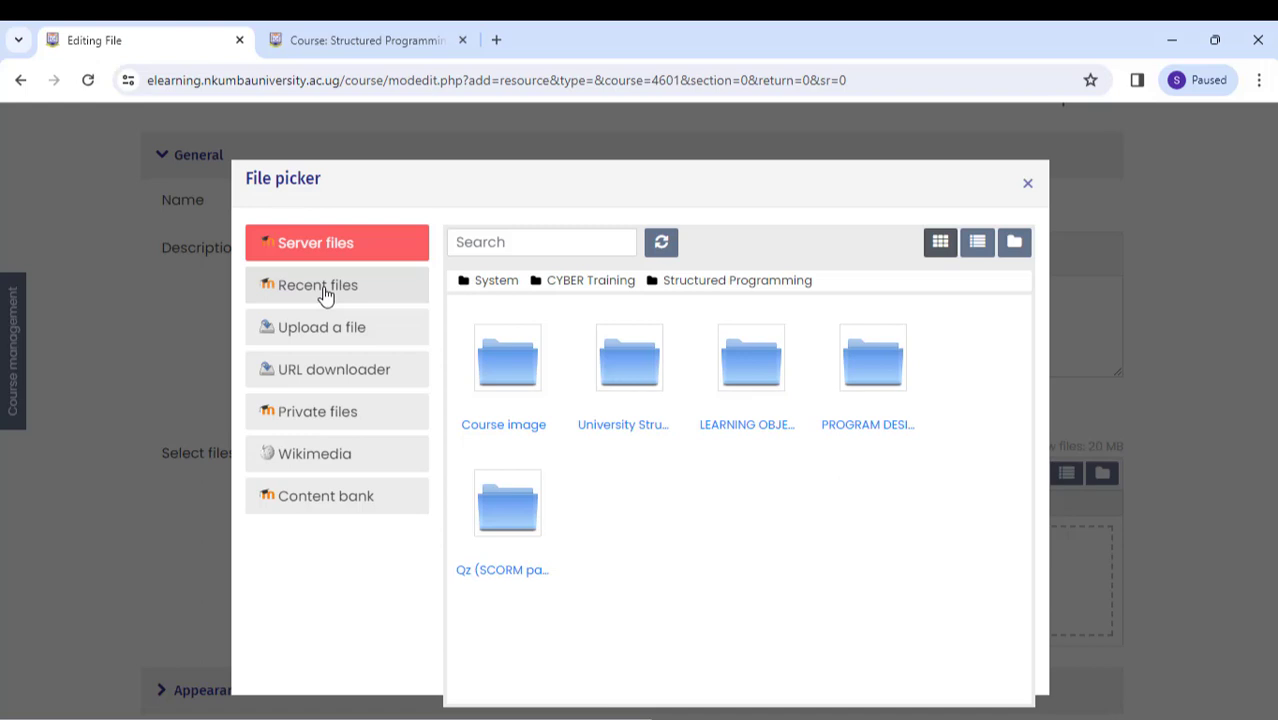
pyautogui.click(325, 290)
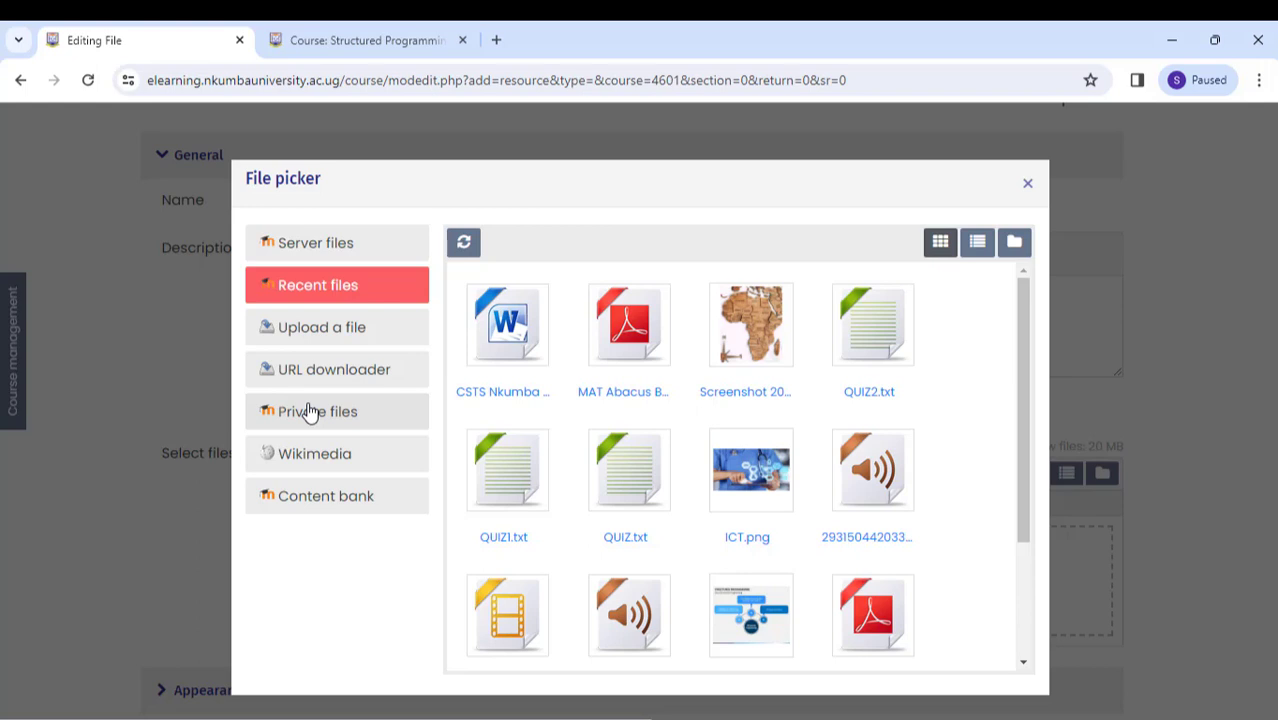
# Show Private files: a Word document, ICT.png, a PDF and a screenshot
pyautogui.click(337, 418)
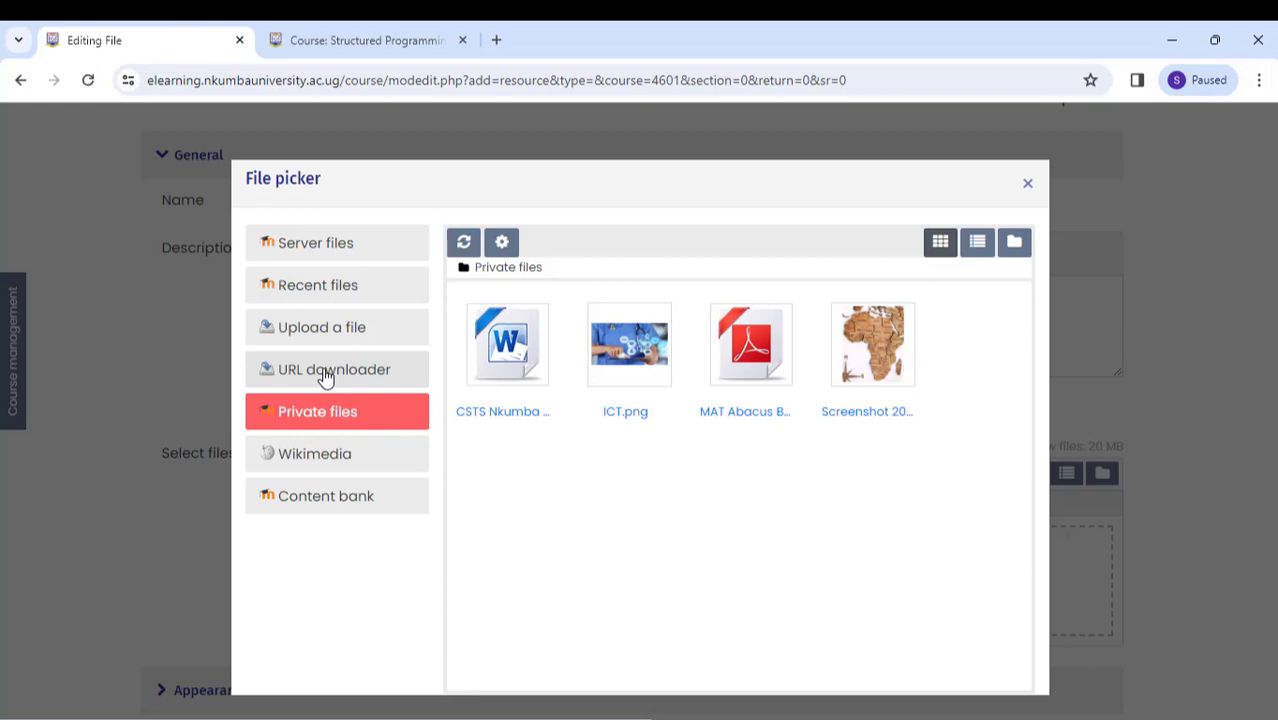
# Fetch images from cyberschooltech.co.ug via URL downloader, then return to Recent files
pyautogui.click(325, 372)
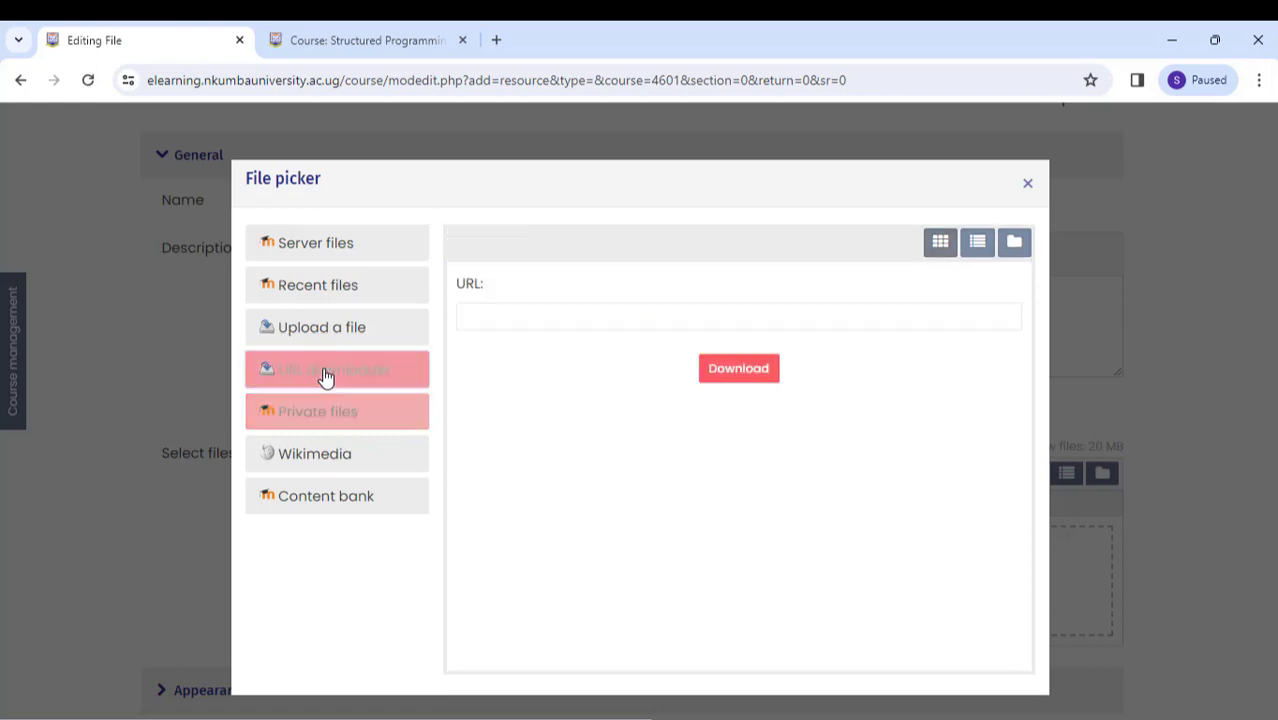
pyautogui.click(523, 318)
pyautogui.press('Escape')
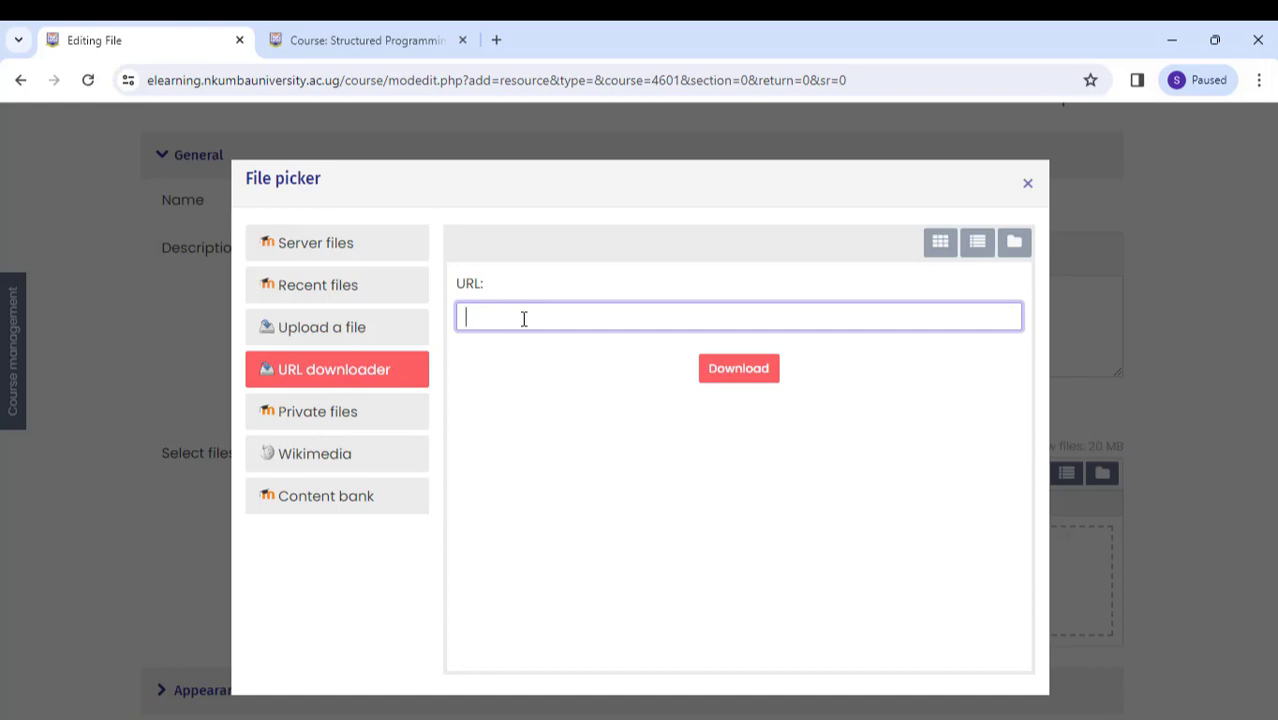
pyautogui.write('cyberschooltech.co.ug')
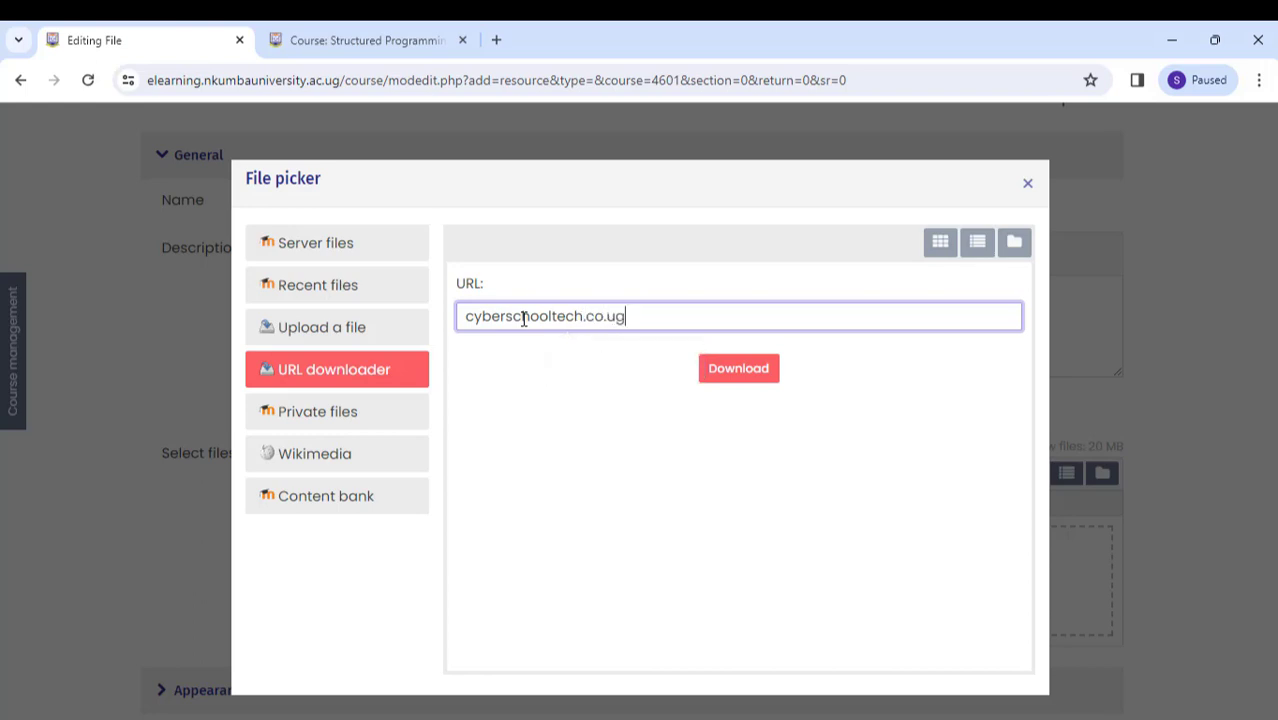
pyautogui.press('Return')
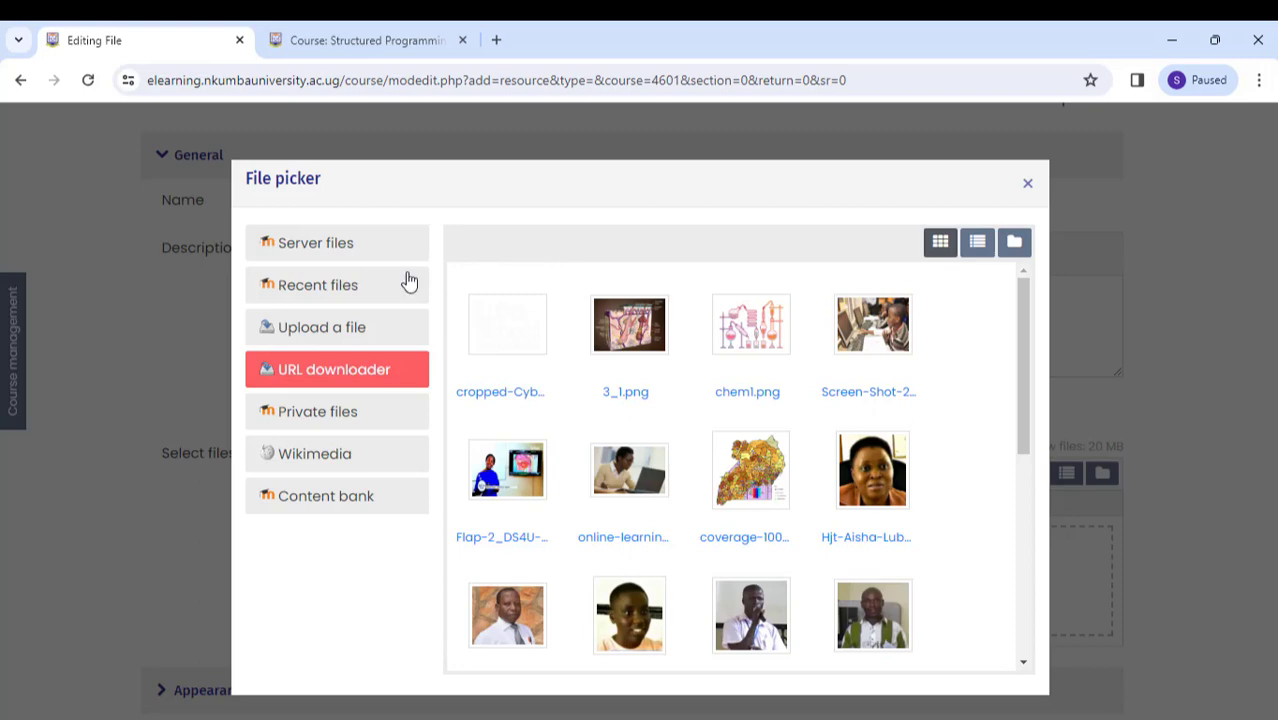
pyautogui.click(338, 290)
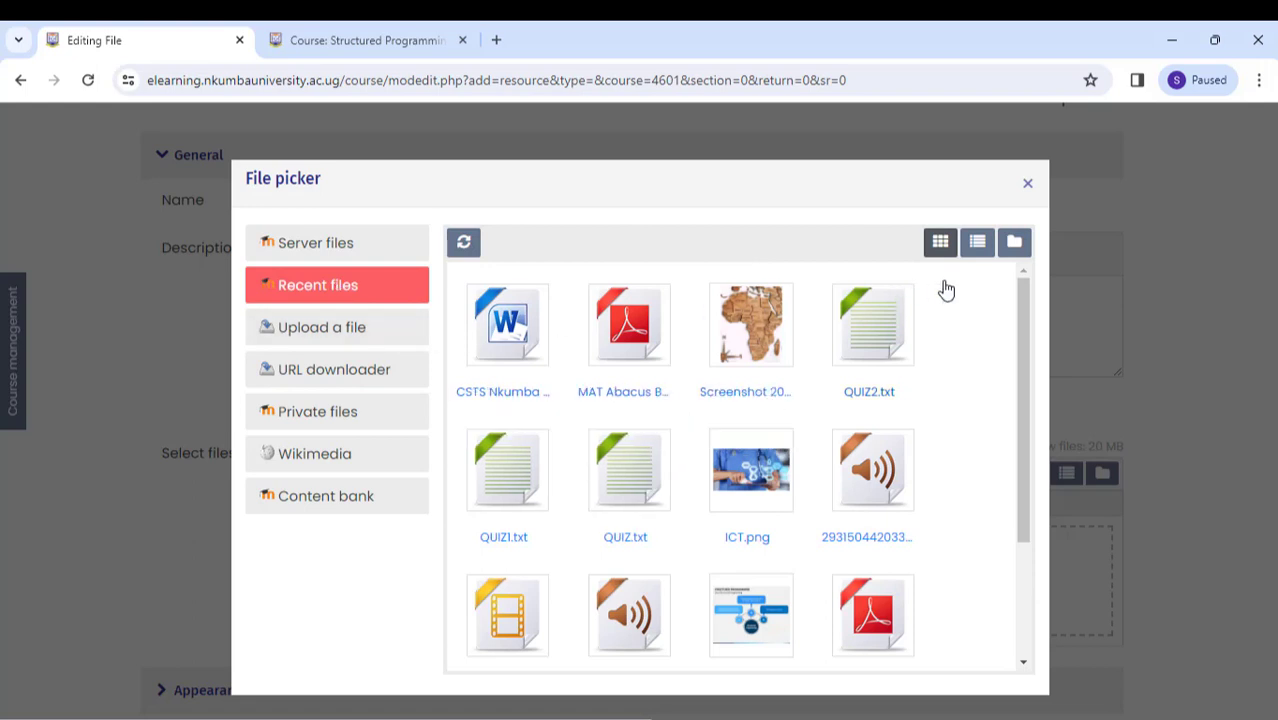
pyautogui.click(1015, 245)
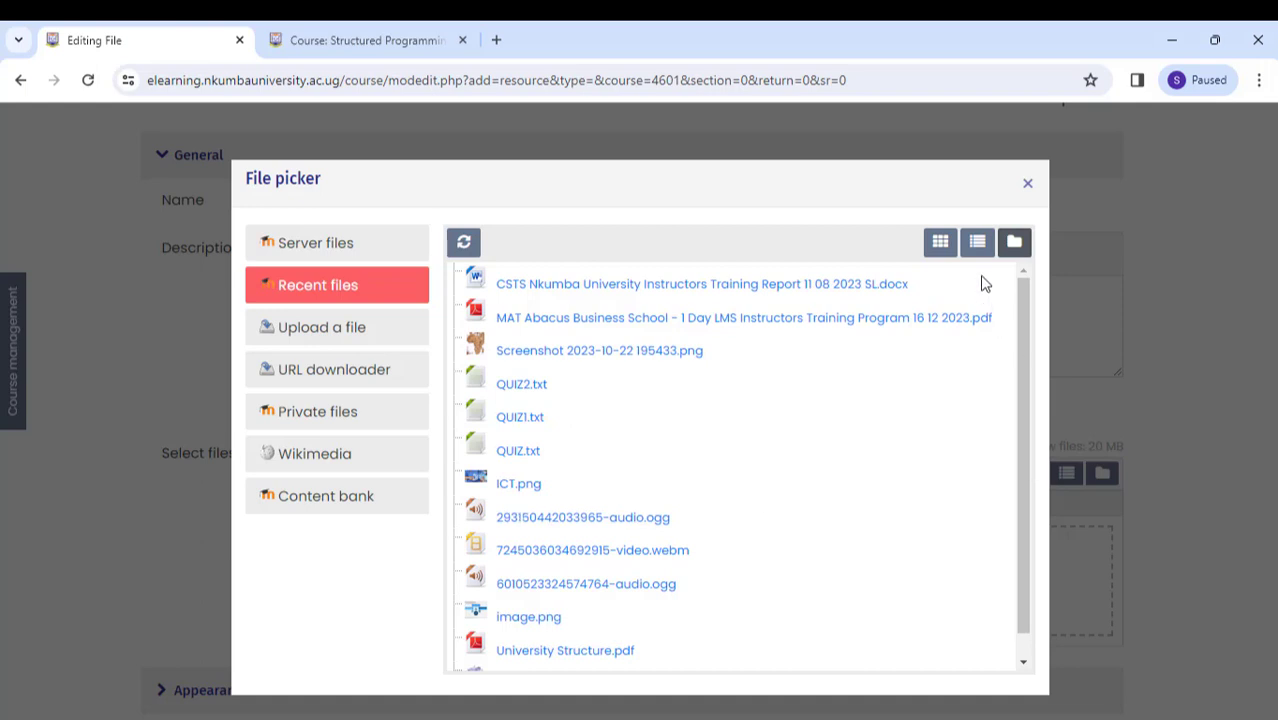
pyautogui.click(977, 243)
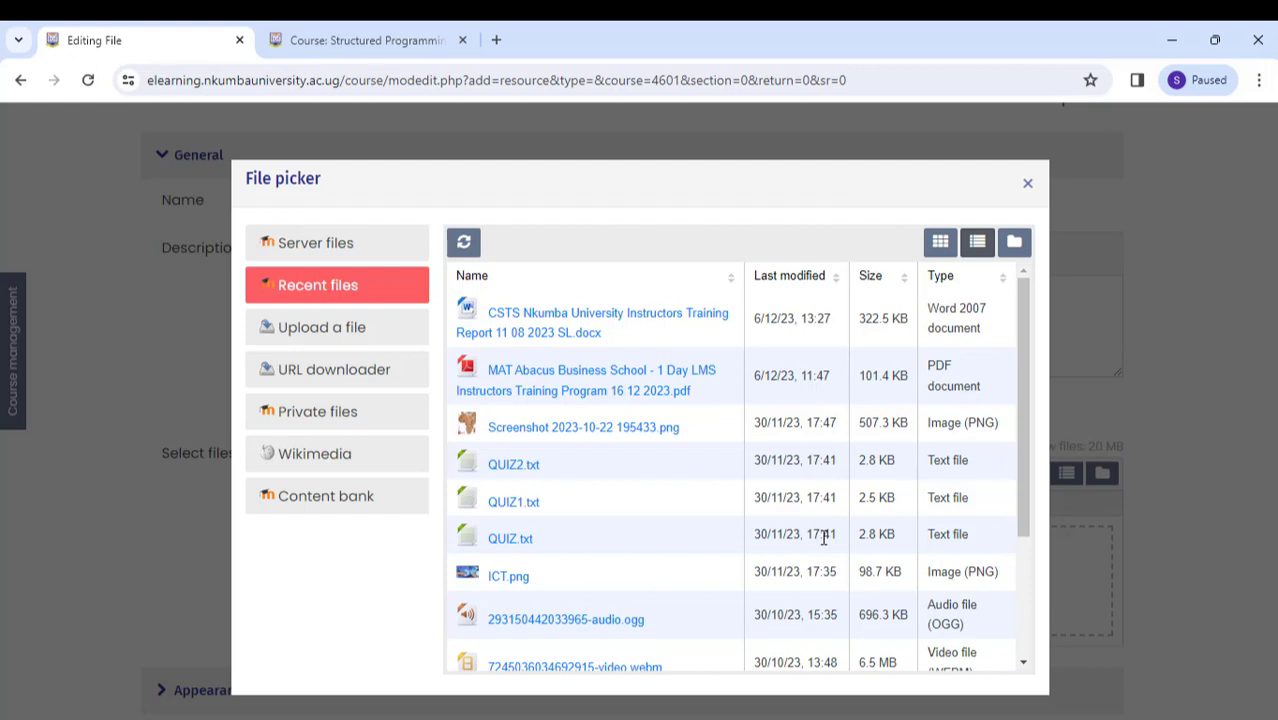
pyautogui.click(942, 243)
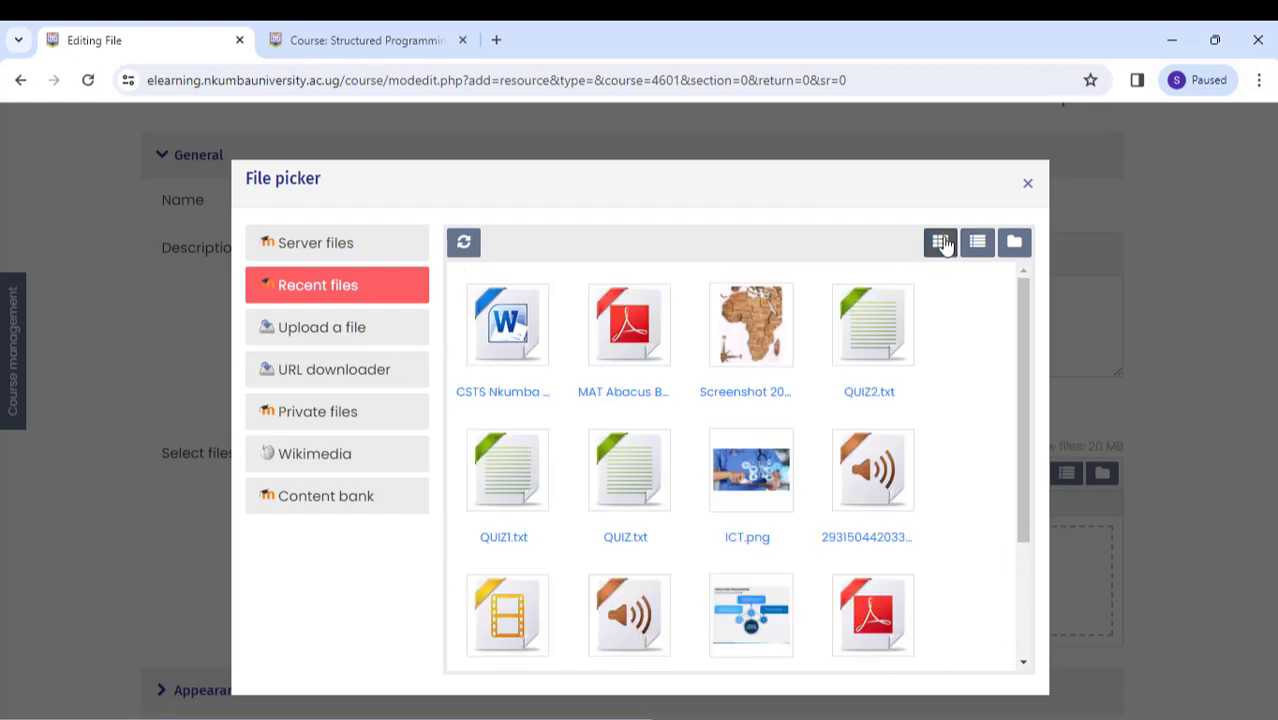